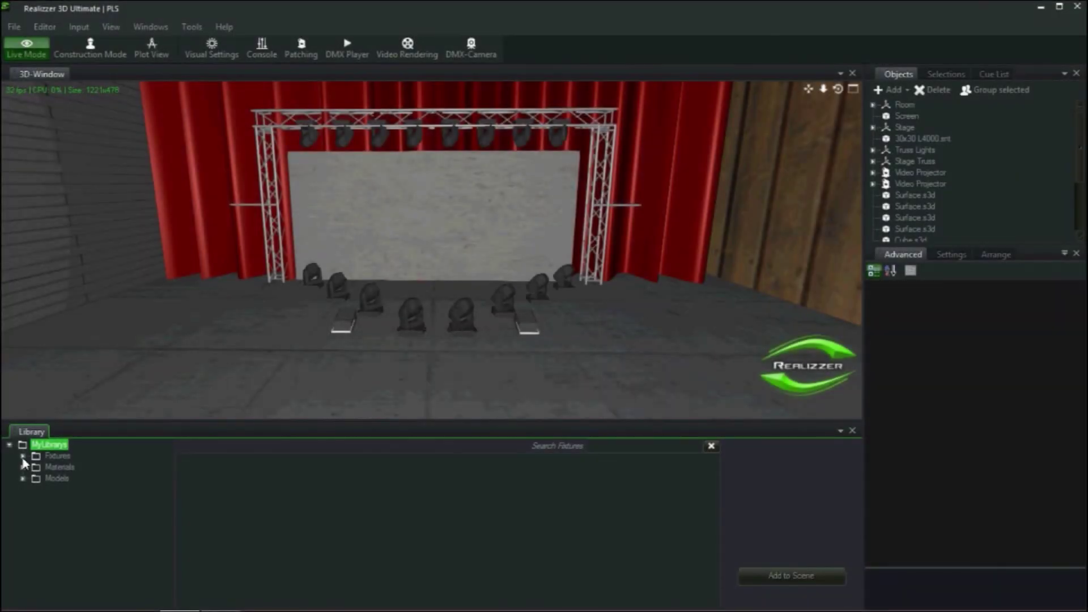
# Add the generic RGB Laser Projector from the library's laser fixtures to the scene
pyautogui.click(23, 456)
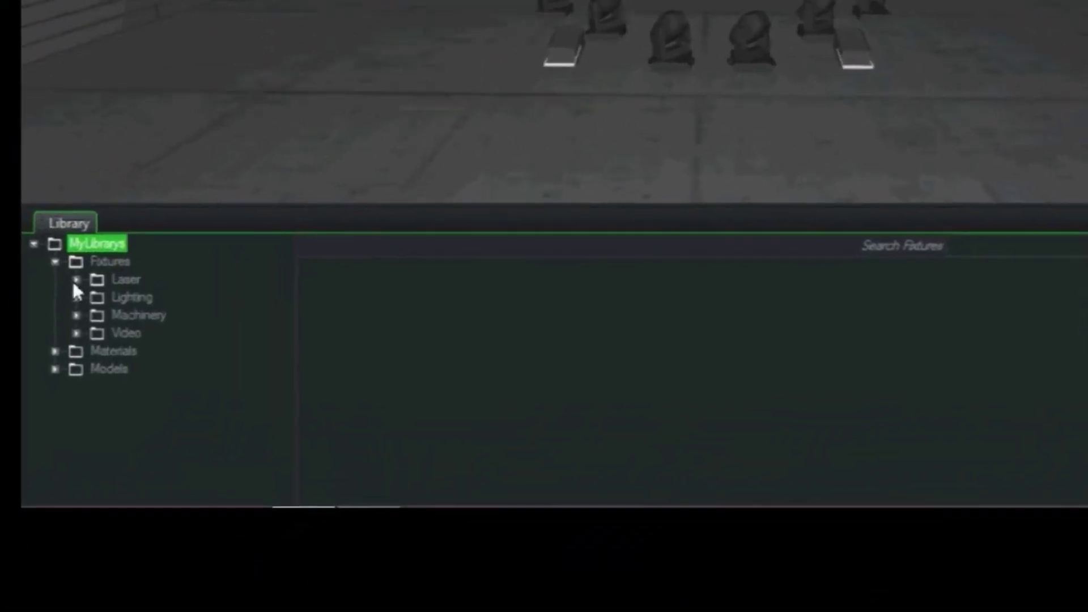
pyautogui.click(76, 280)
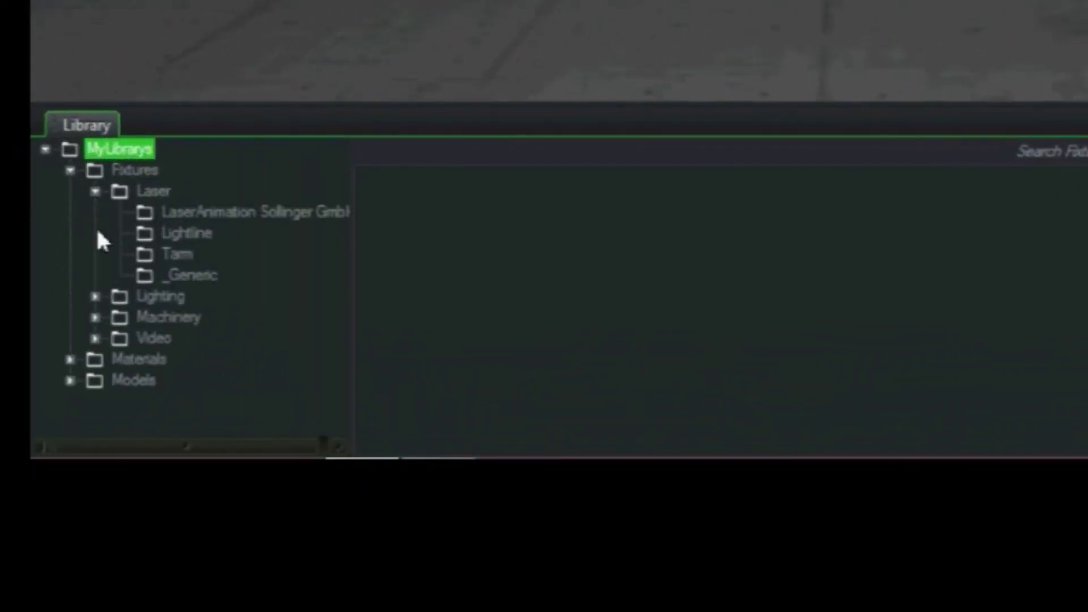
pyautogui.click(247, 219)
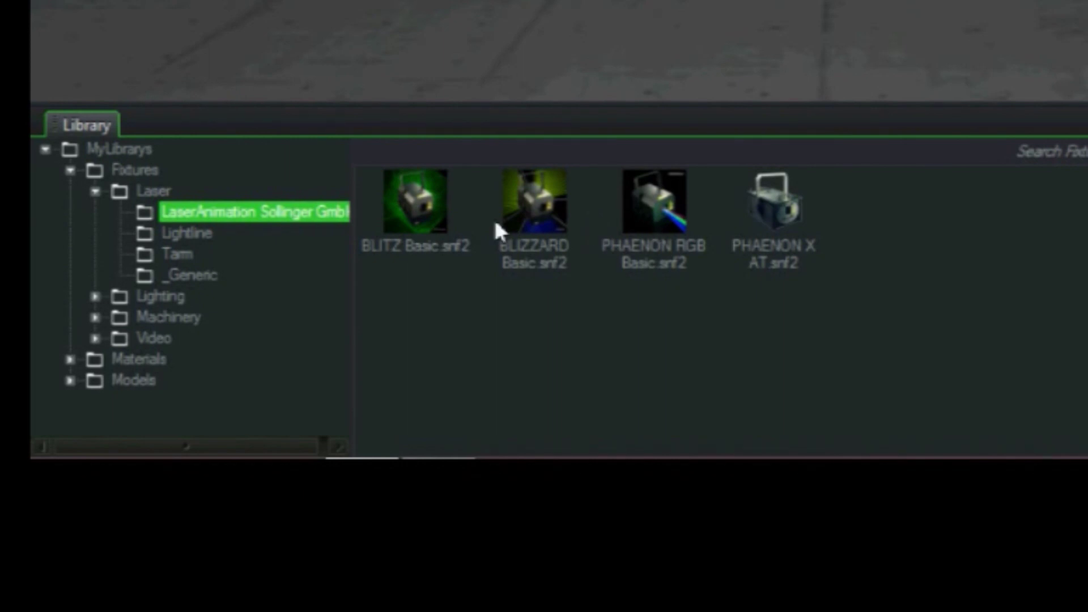
pyautogui.click(202, 235)
pyautogui.click(190, 276)
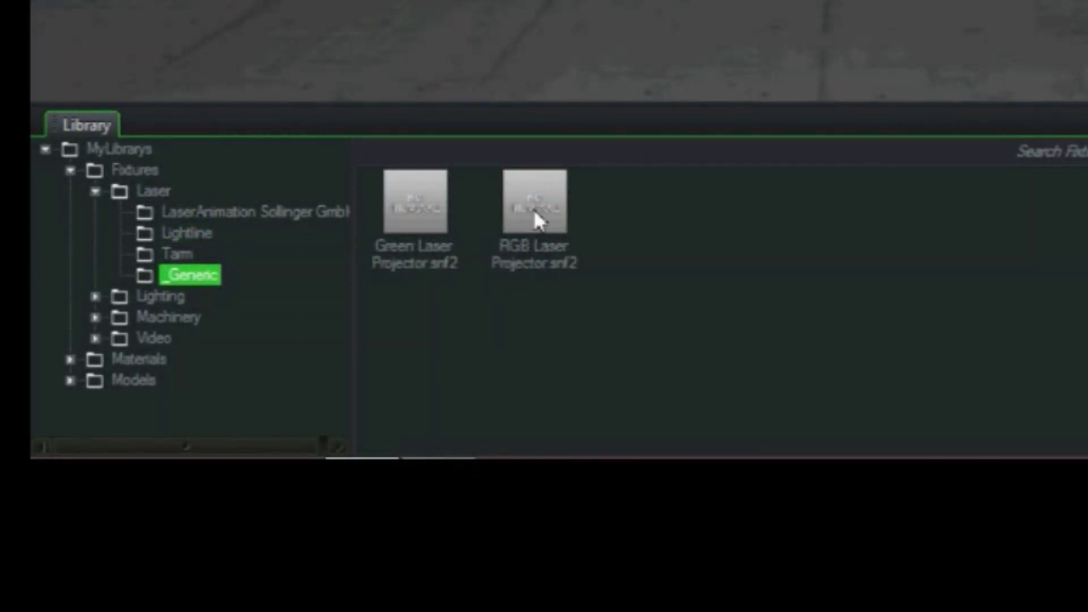
pyautogui.click(535, 221)
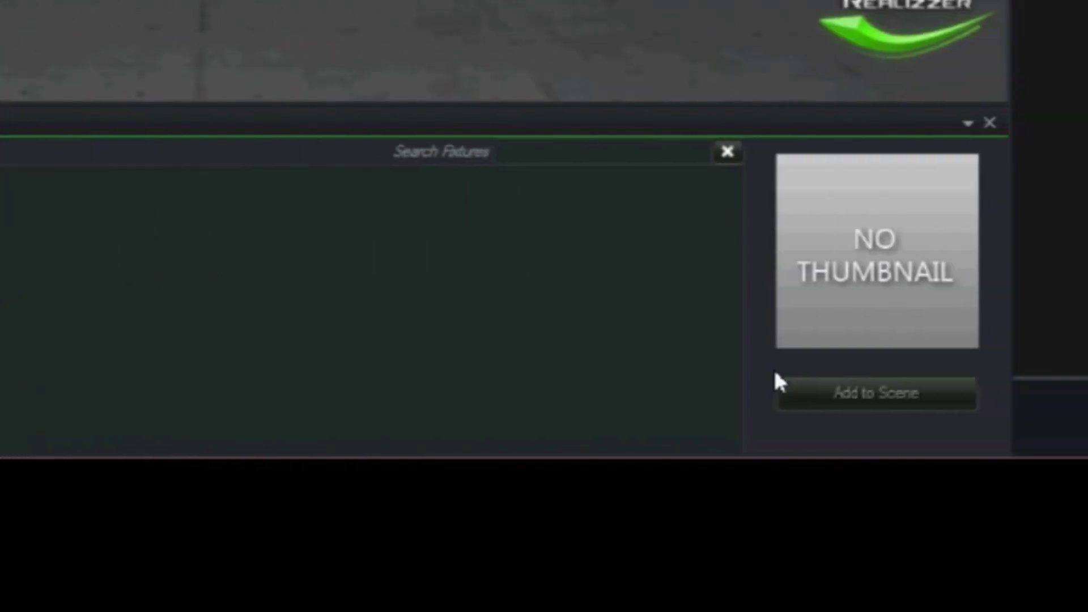
pyautogui.click(550, 408)
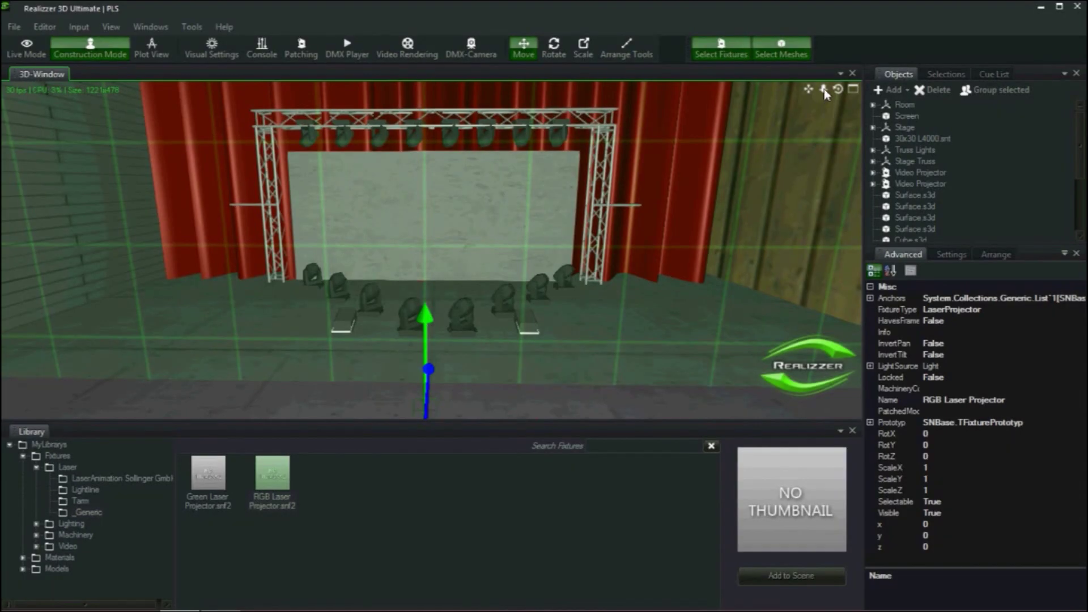
# Raise the RGB laser projector above the stage to a Y position of about 206 cm
pyautogui.click(824, 90)
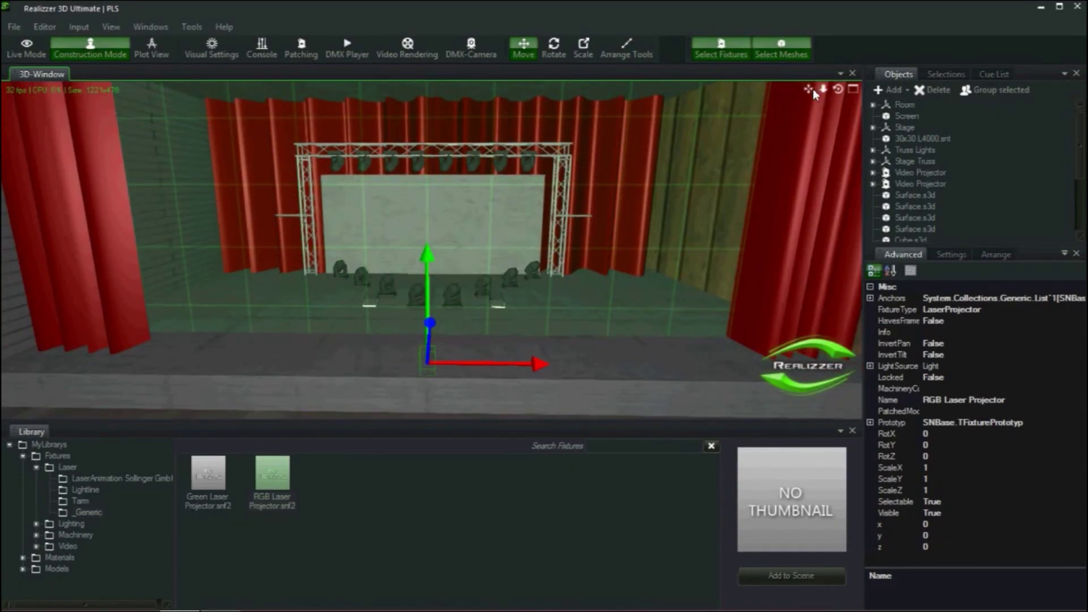
pyautogui.click(838, 90)
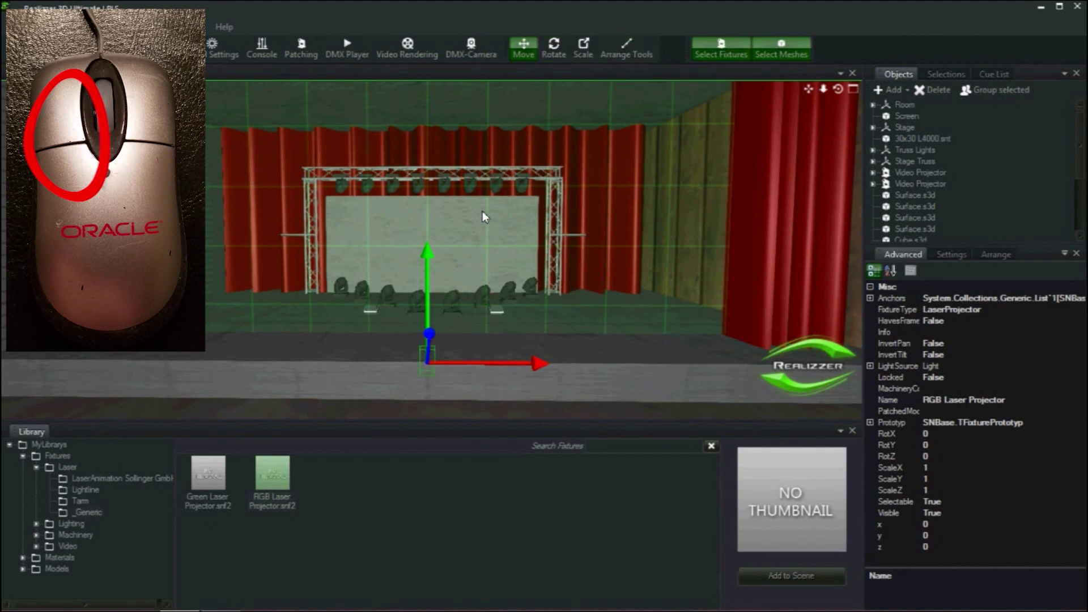
pyautogui.moveTo(426, 253); pyautogui.dragTo(431, 214)
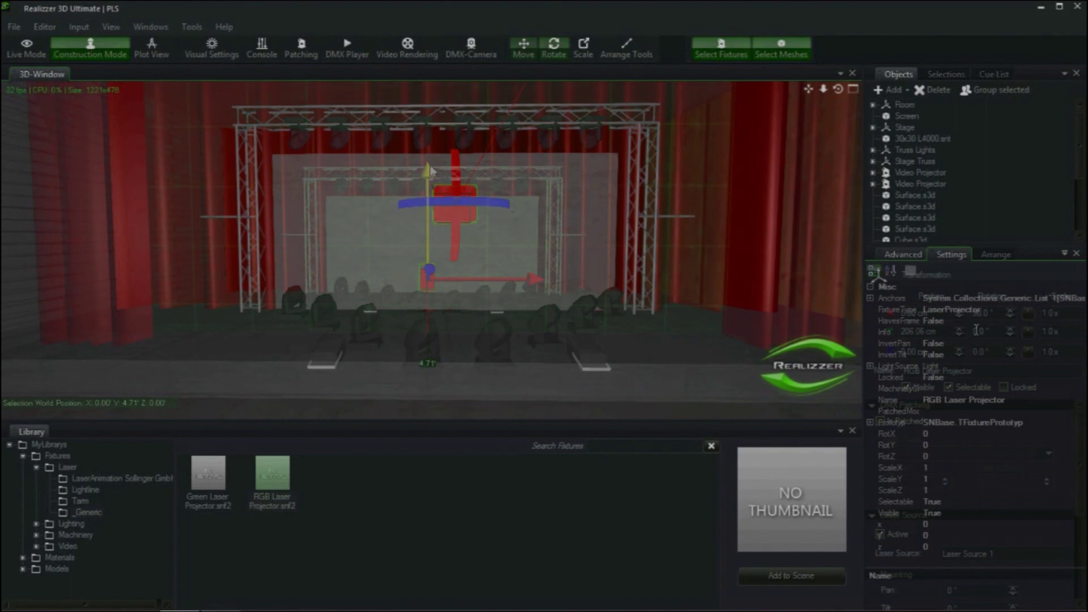
pyautogui.click(951, 255)
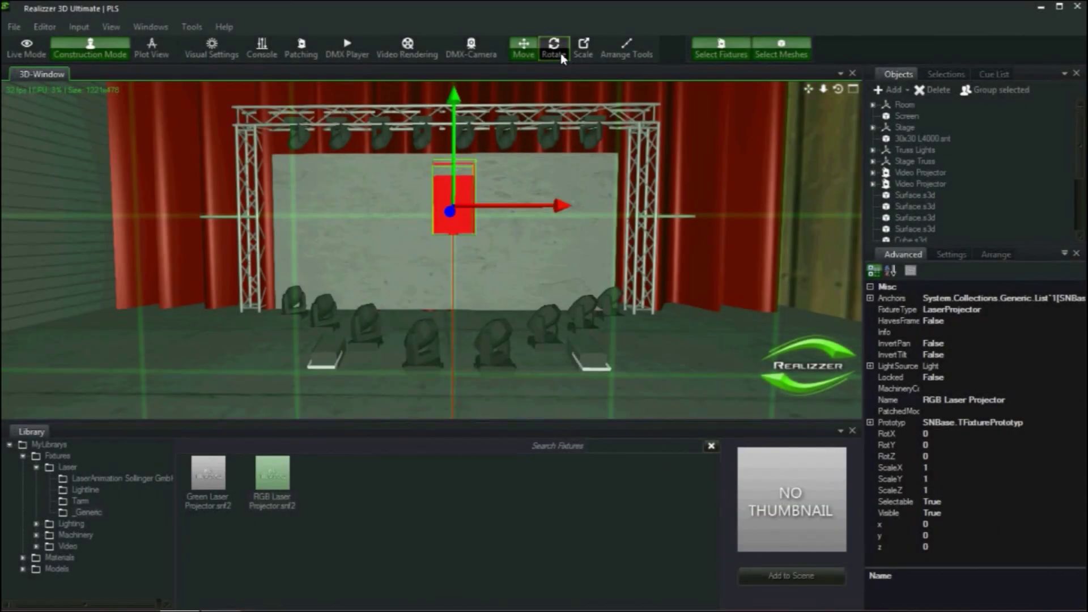
# Rotate the laser projector 90° about its X axis and show its transformation settings
pyautogui.click(554, 50)
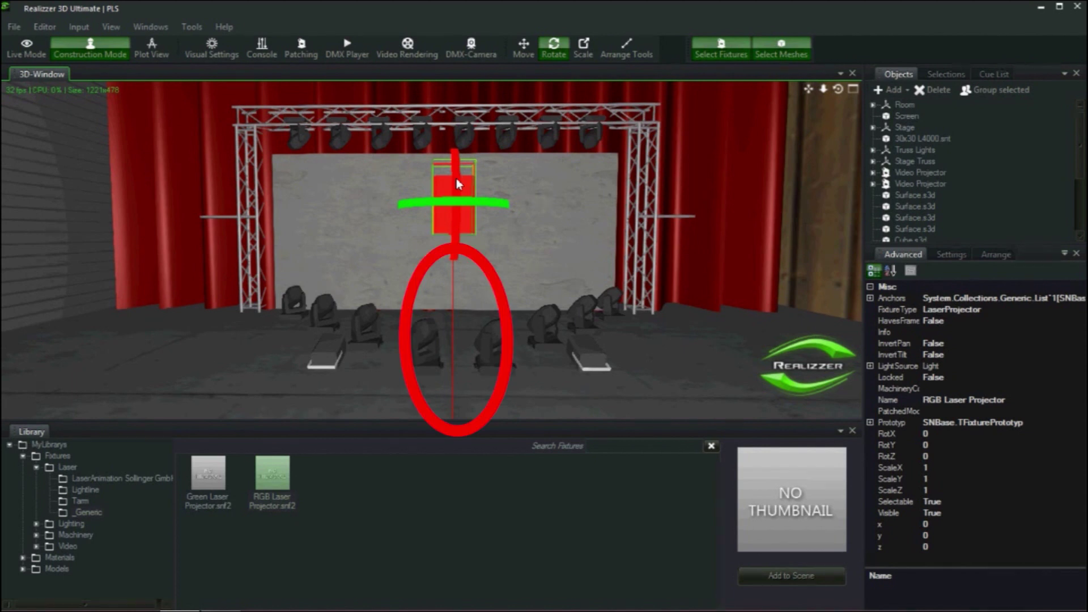
pyautogui.moveTo(457, 178); pyautogui.dragTo(440, 63)
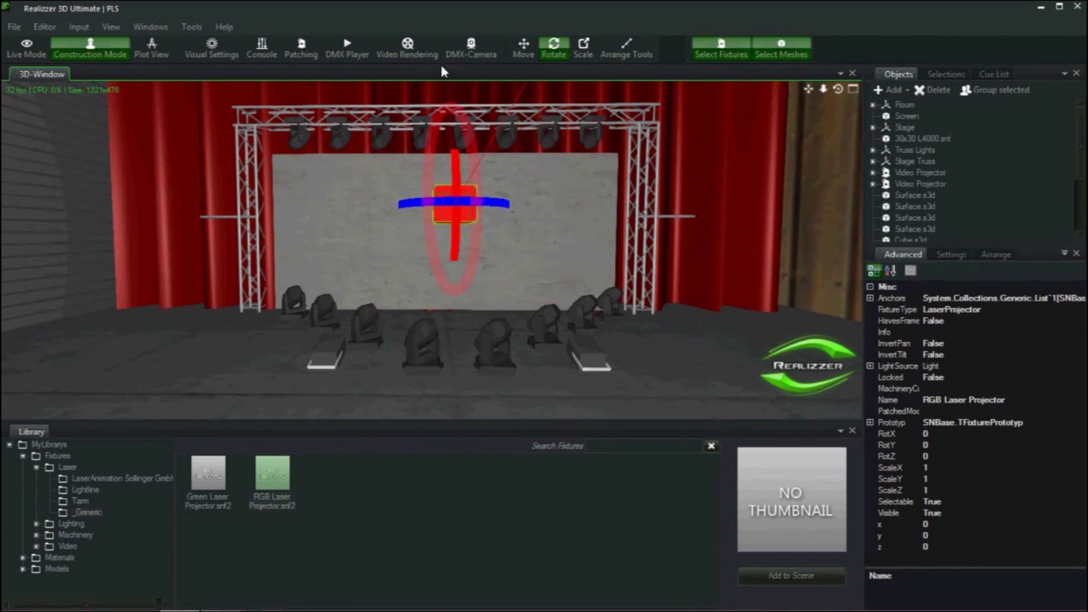
pyautogui.click(951, 254)
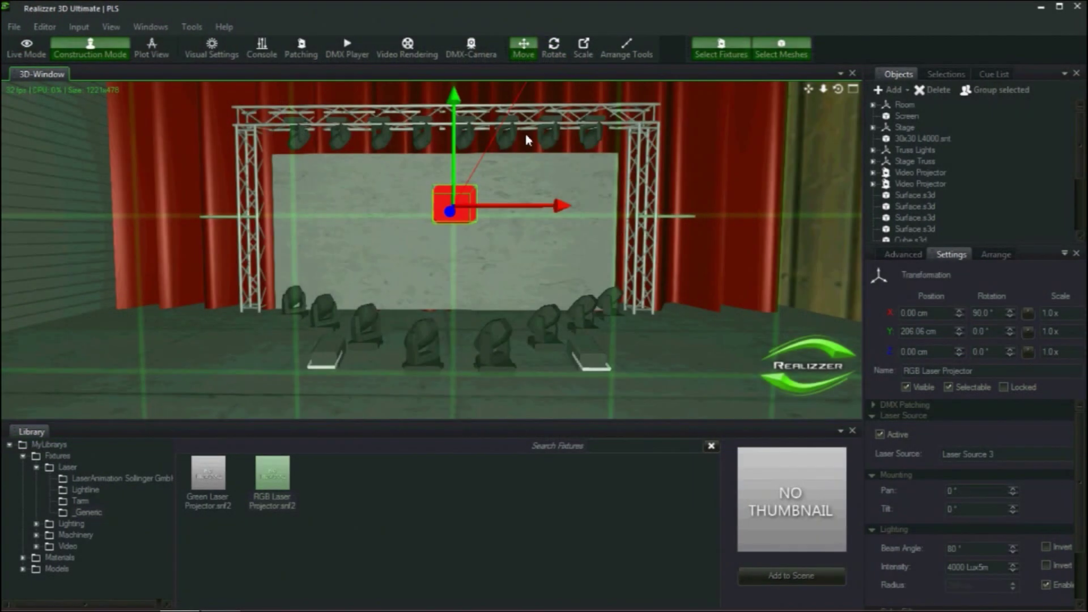
# Move the laser projector sideways to about X -209 cm and, using the left view, back to about Z 396 cm
pyautogui.moveTo(567, 205); pyautogui.dragTo(225, 211)
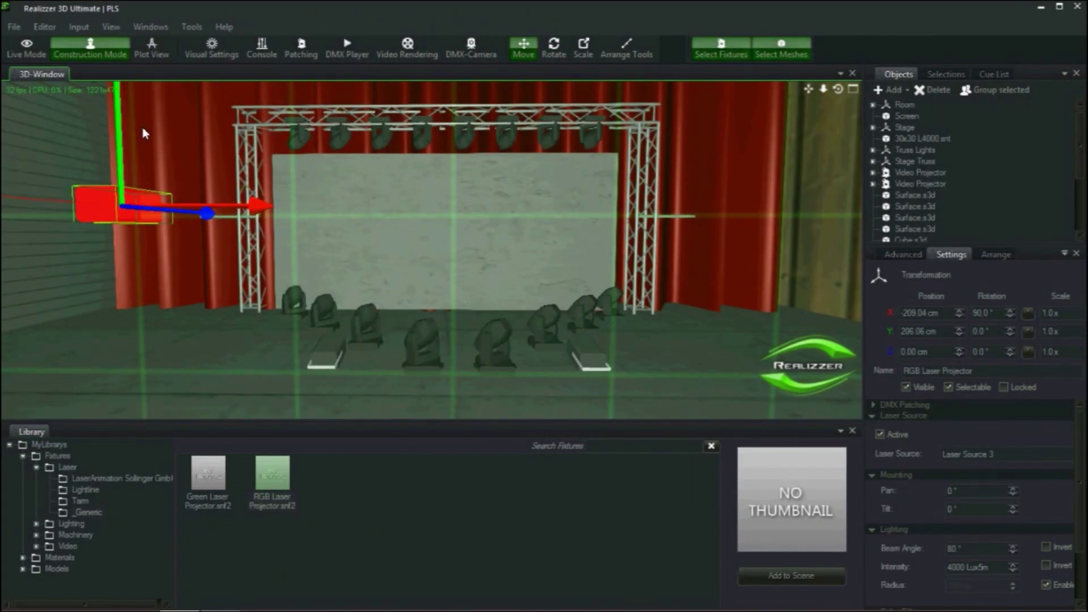
pyautogui.click(111, 26)
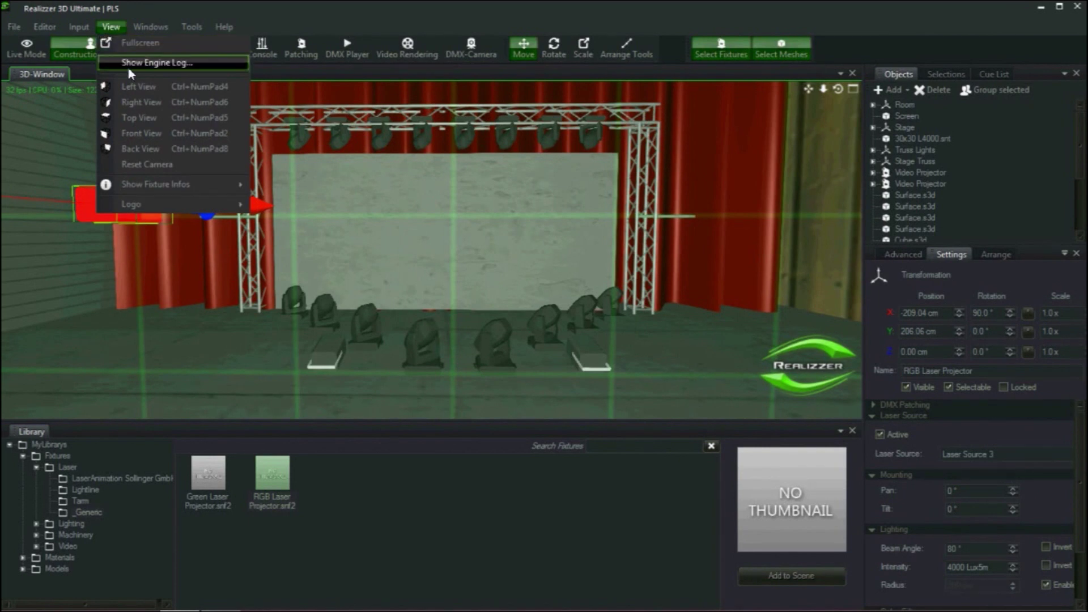
pyautogui.click(134, 86)
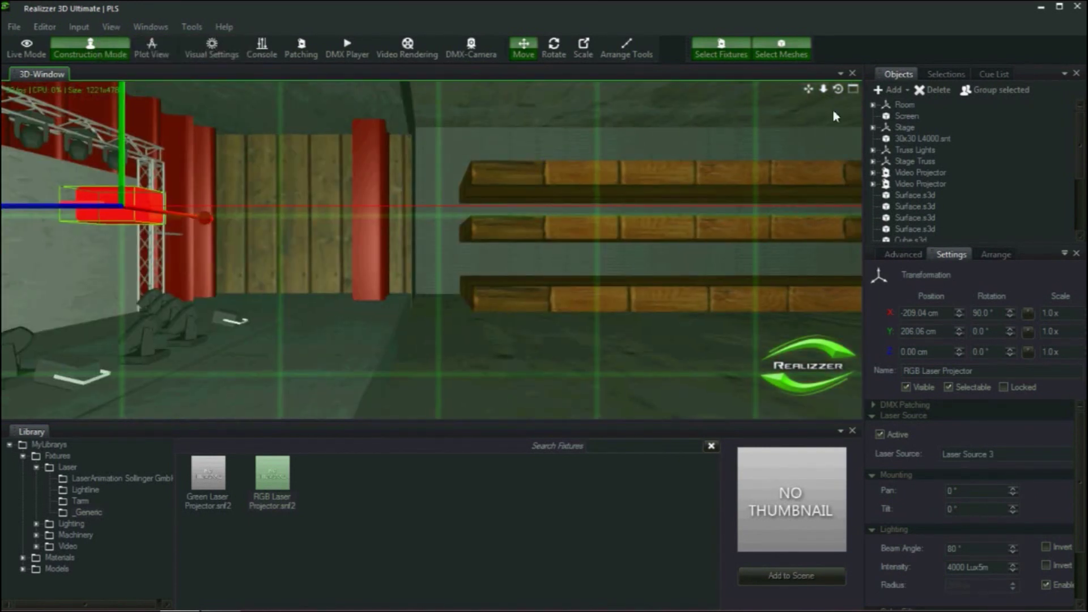
pyautogui.moveTo(814, 94)
pyautogui.mouseDown()
pyautogui.moveTo(801, 91)
pyautogui.moveTo(822, 98)
pyautogui.mouseUp()
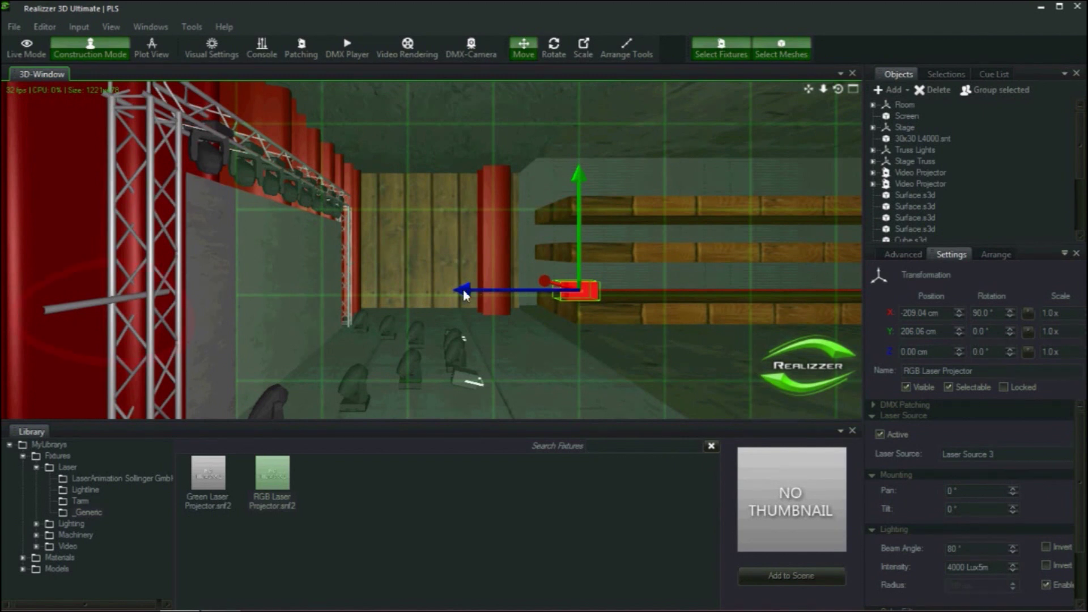
pyautogui.moveTo(462, 291)
pyautogui.mouseDown()
pyautogui.moveTo(52, 285)
pyautogui.moveTo(126, 296)
pyautogui.mouseUp()
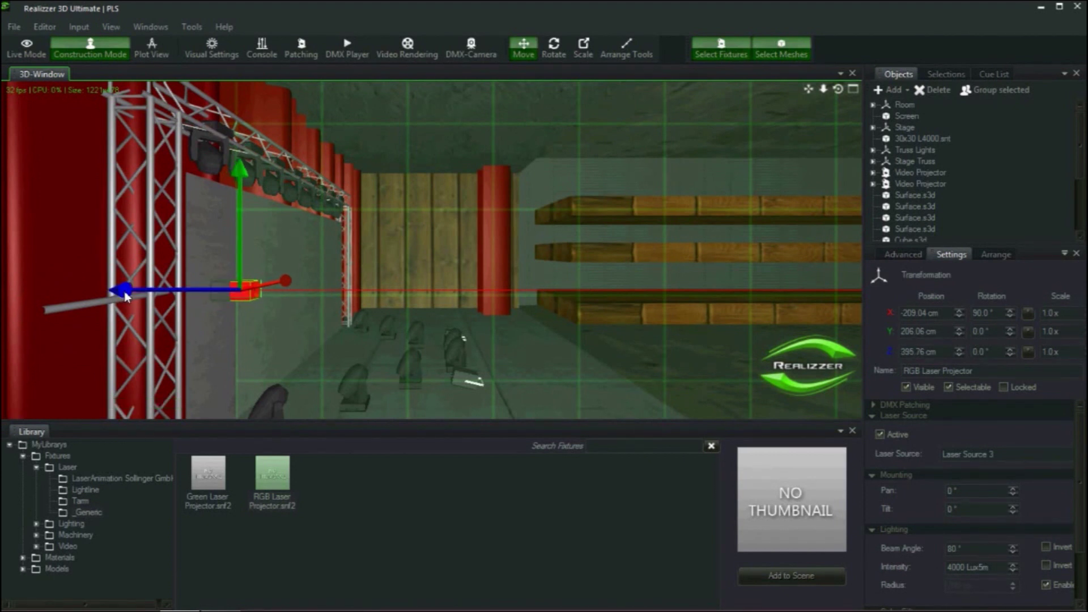
# Using the front view, place the laser projector under the truss side bar at about X -382 cm, Y 201 cm, and check it from above
pyautogui.click(113, 29)
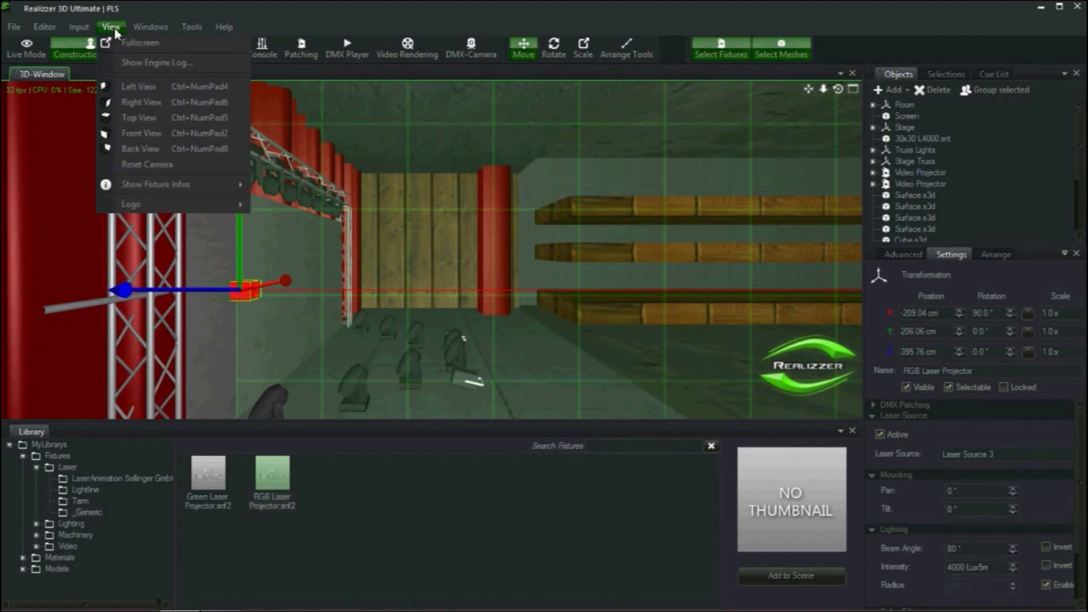
pyautogui.click(142, 133)
pyautogui.scroll(5, 538, 260)
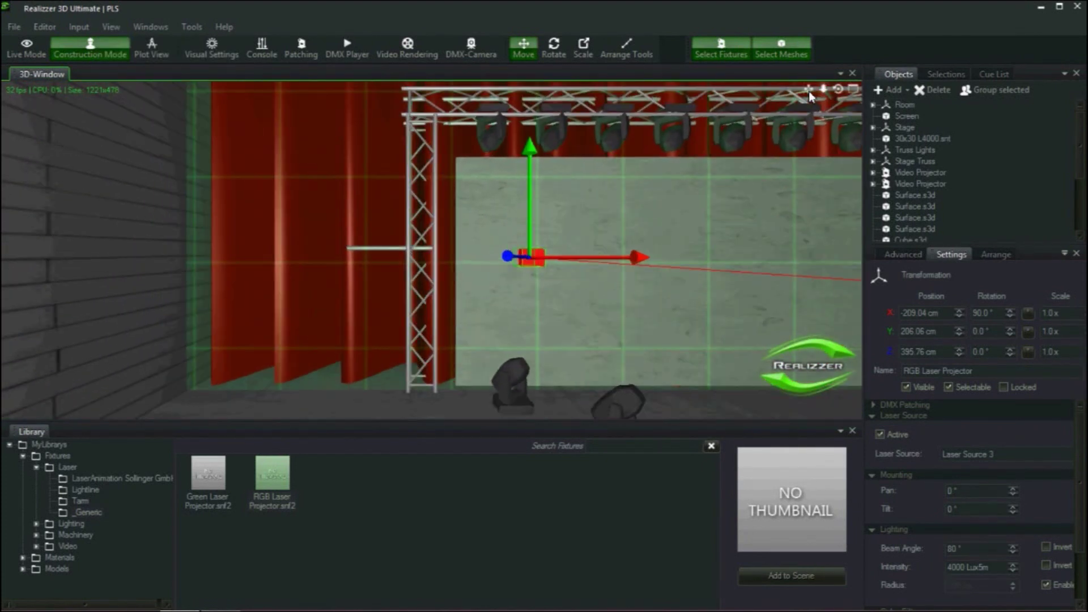
pyautogui.moveTo(540, 262); pyautogui.dragTo(493, 265)
pyautogui.moveTo(381, 198); pyautogui.dragTo(382, 204)
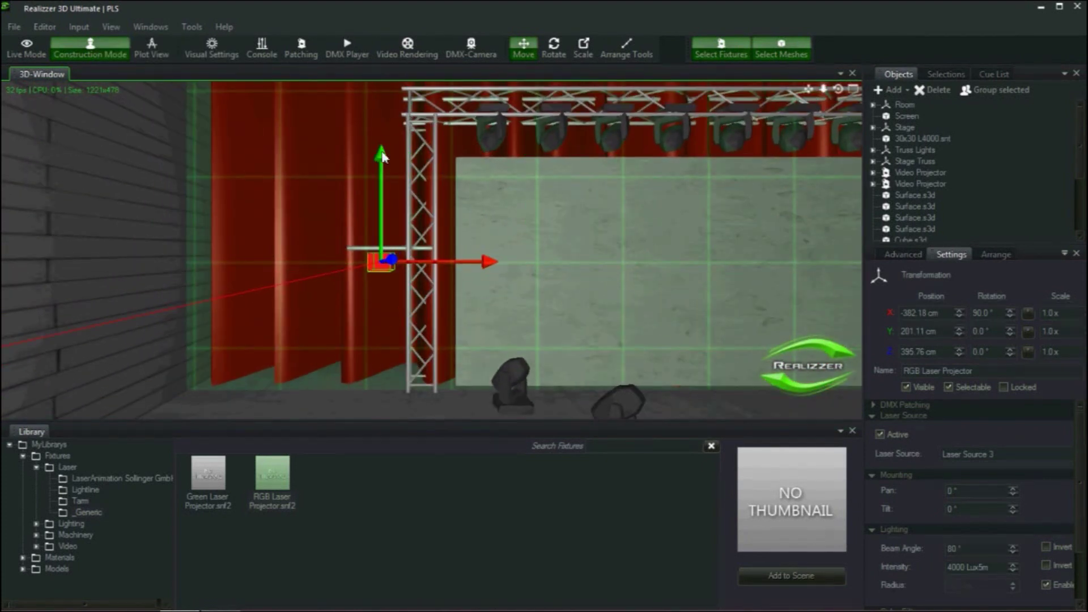
pyautogui.click(111, 27)
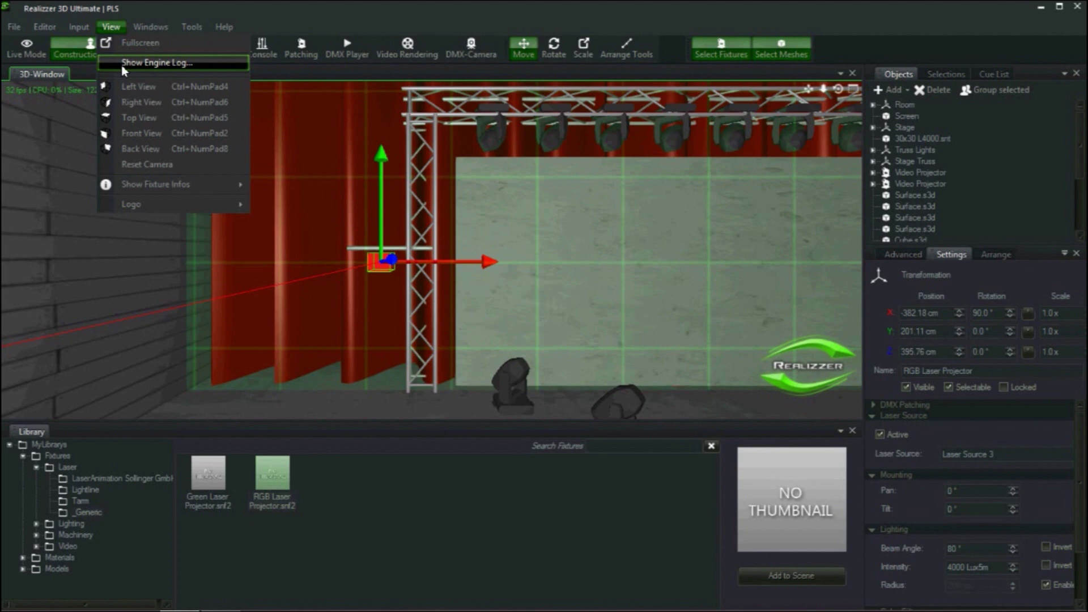
pyautogui.click(139, 124)
pyautogui.click(824, 89)
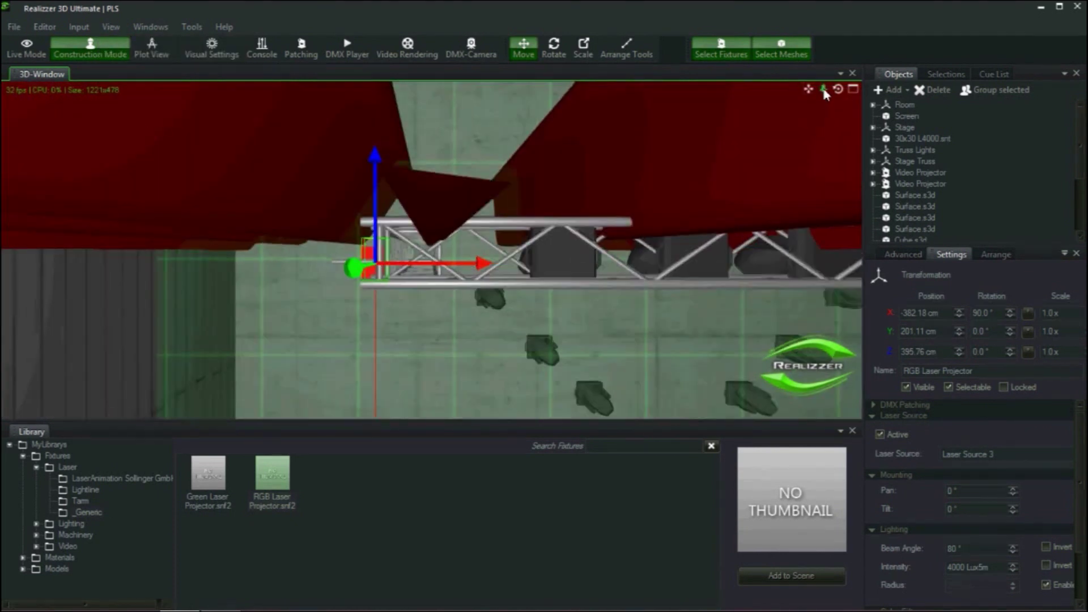
pyautogui.click(808, 89)
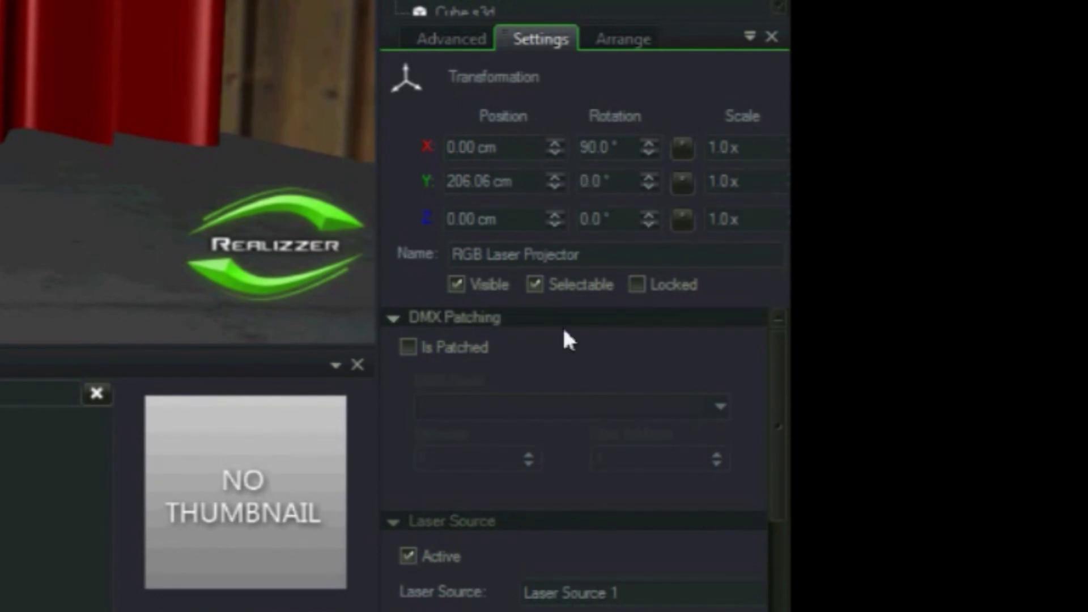
# Collapse the projector's DMX patching settings and assign Laser Source 3 to it
pyautogui.click(399, 320)
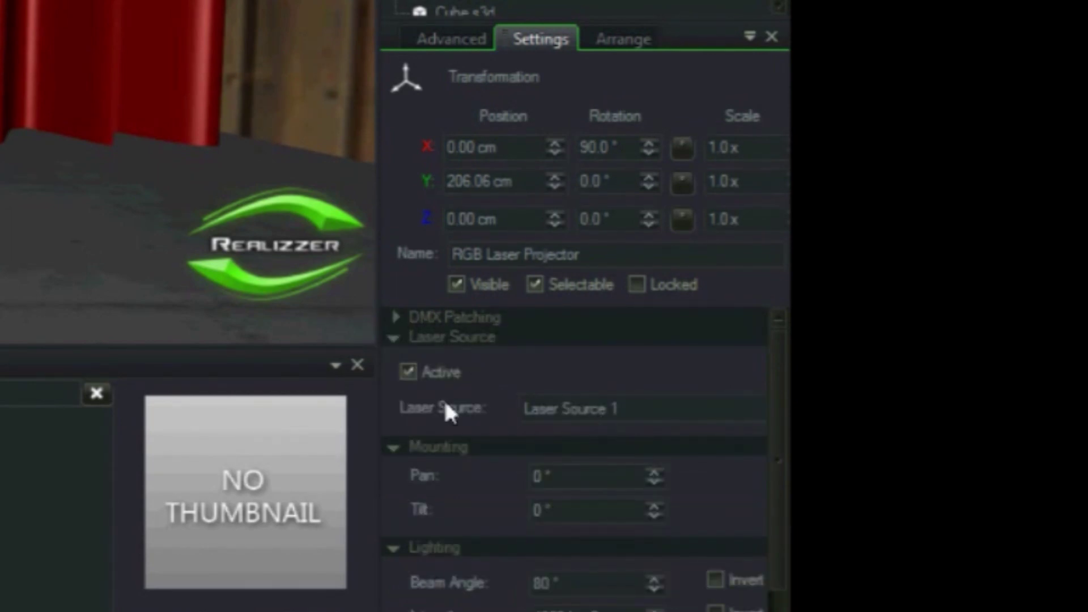
pyautogui.click(581, 415)
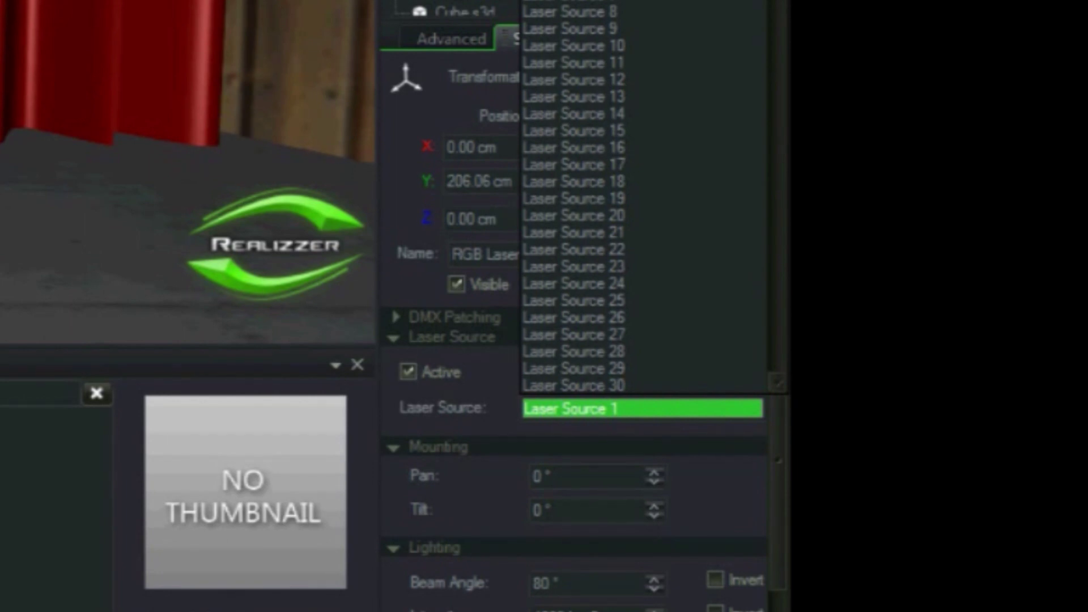
pyautogui.press('Down')
pyautogui.press('Down')
pyautogui.press('Return')
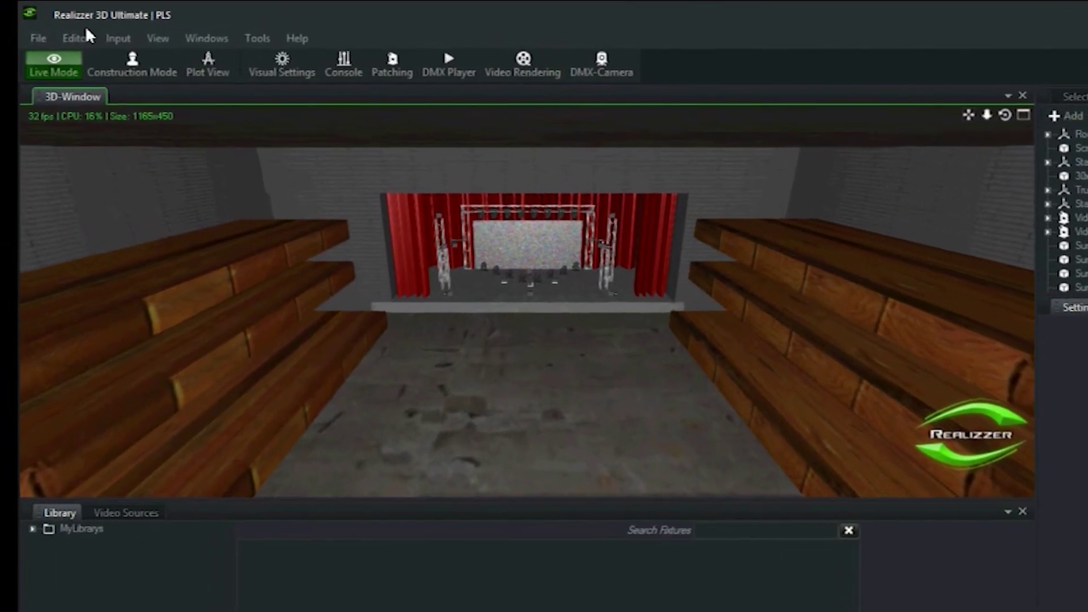
# Open the laser section of the application settings
pyautogui.click(56, 45)
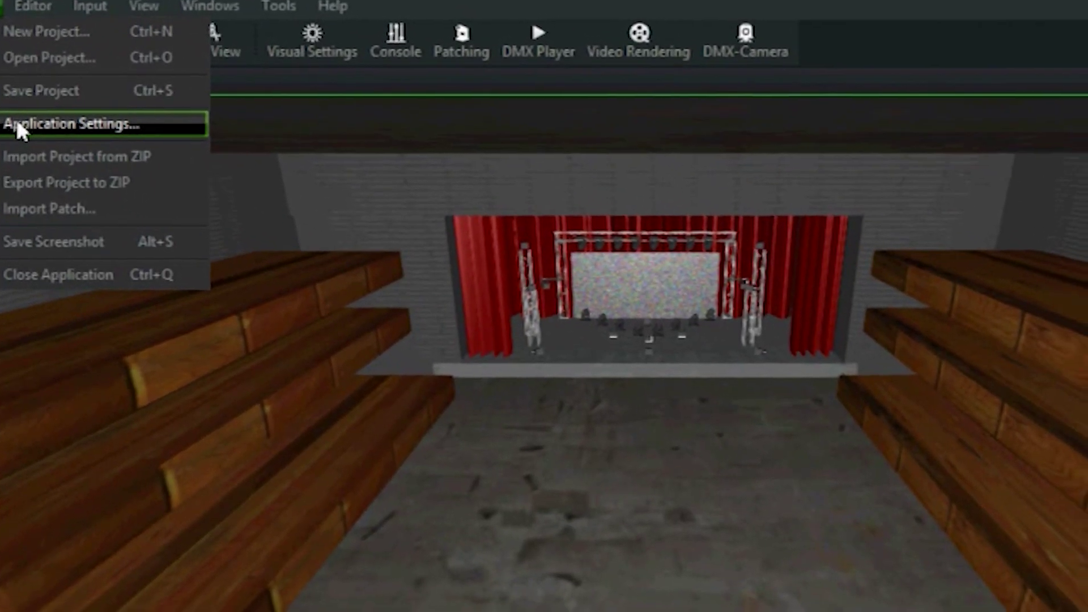
pyautogui.click(20, 126)
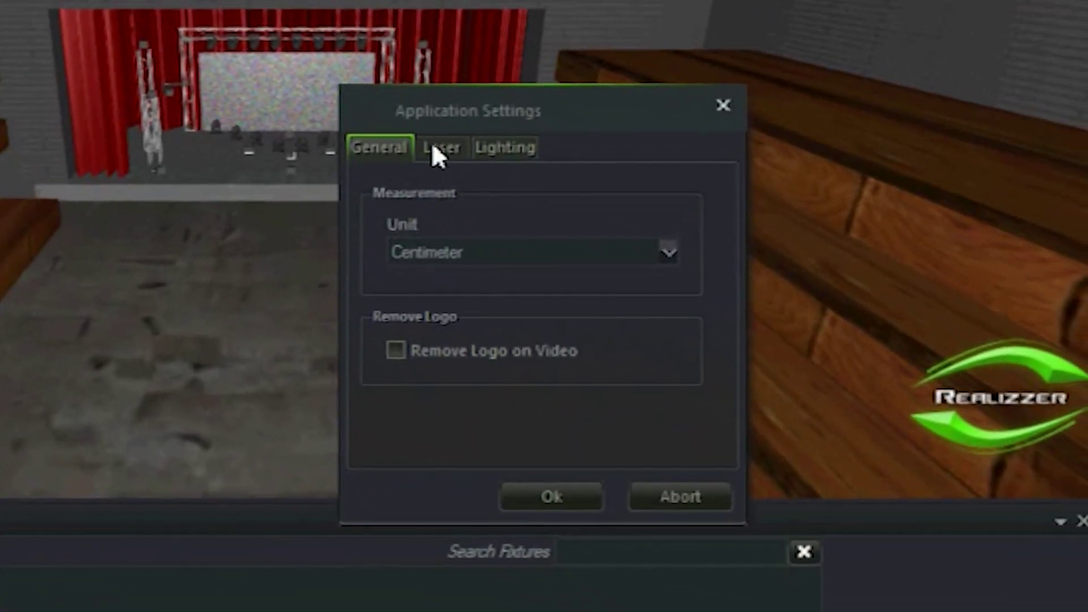
pyautogui.click(436, 149)
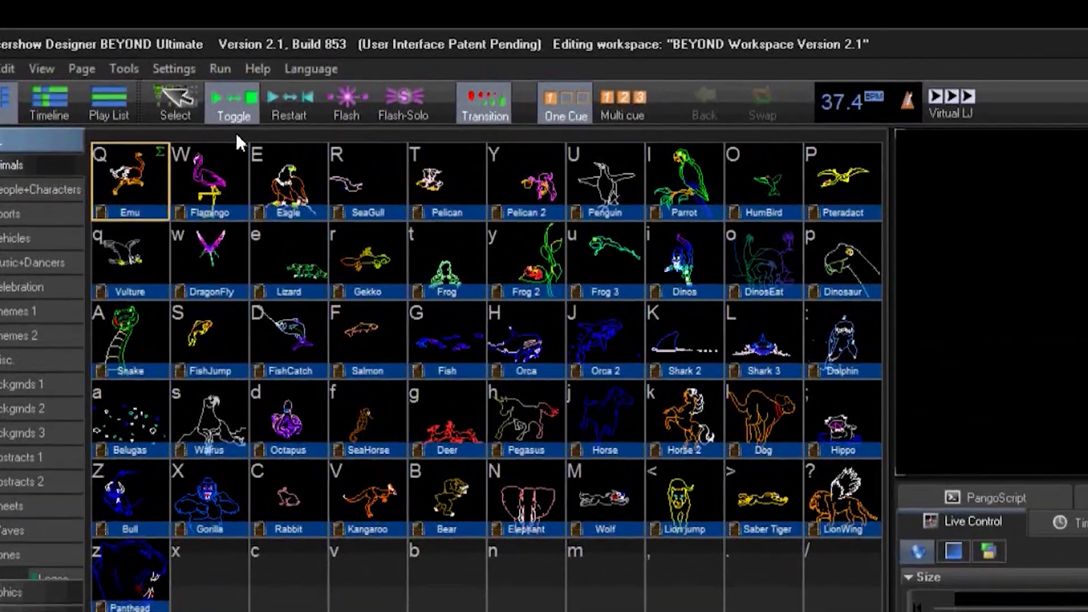
# Switch to BEYOND and open the advanced settings of the Main Graphics projection zone
pyautogui.click(173, 68)
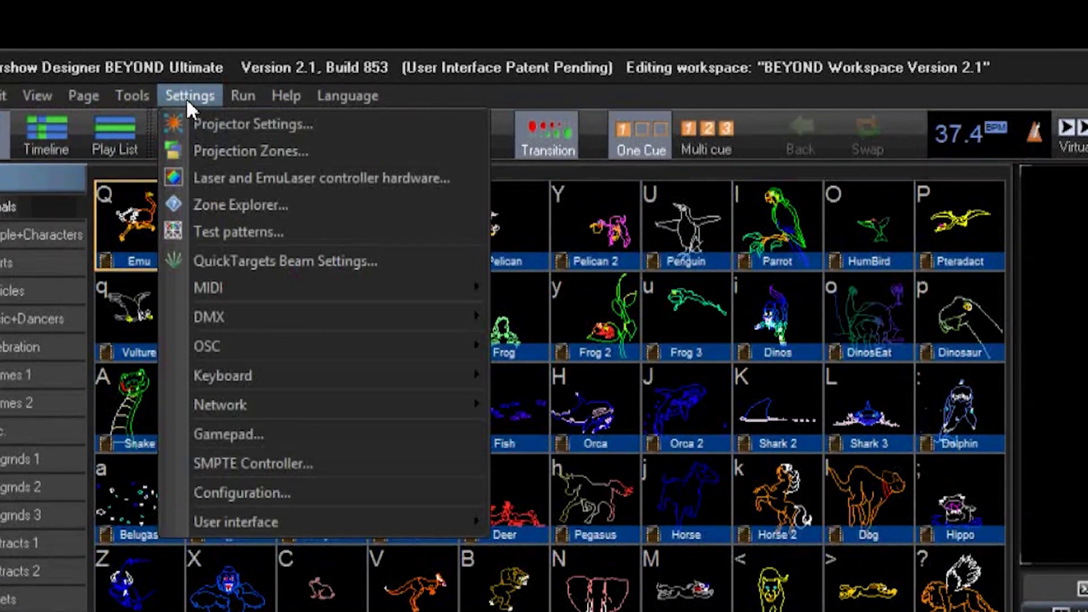
pyautogui.click(218, 143)
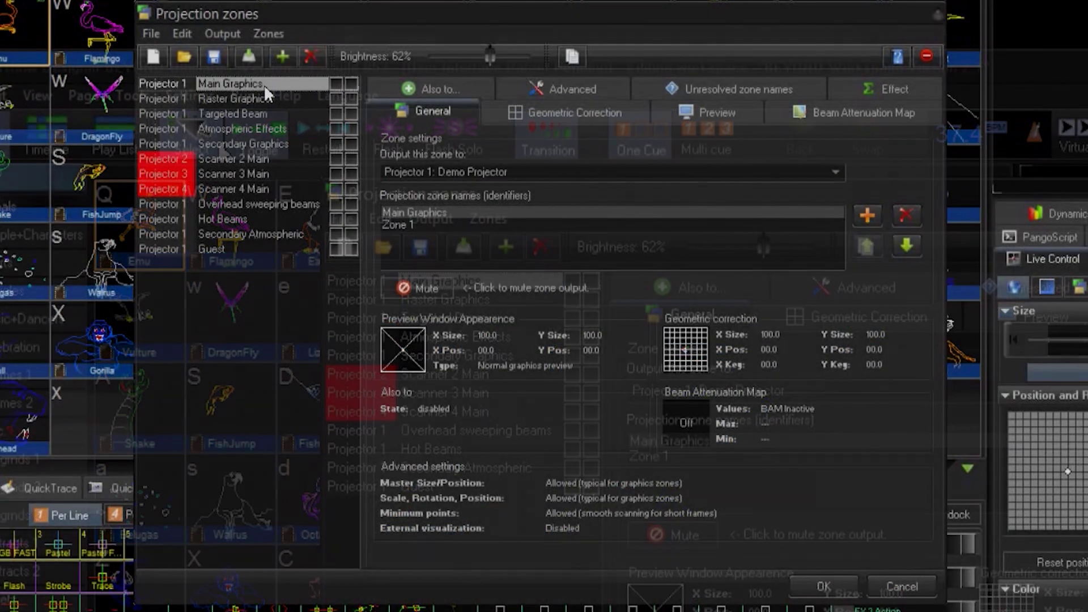
pyautogui.click(553, 86)
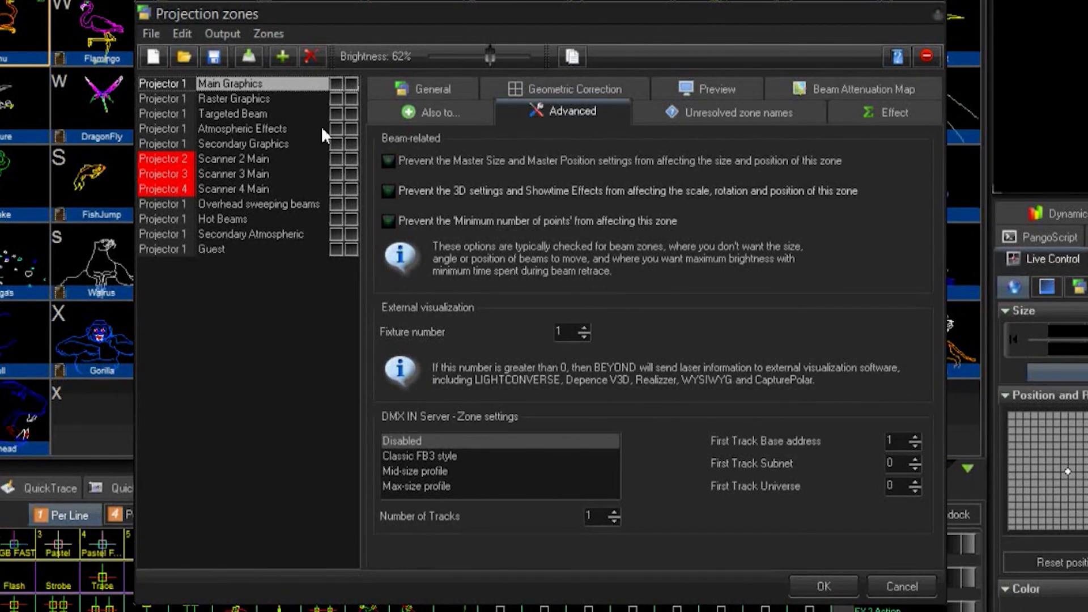
# Try higher external visualization fixture numbers for the Main Graphics zone and return the number to 1
pyautogui.click(587, 328)
pyautogui.click(587, 327)
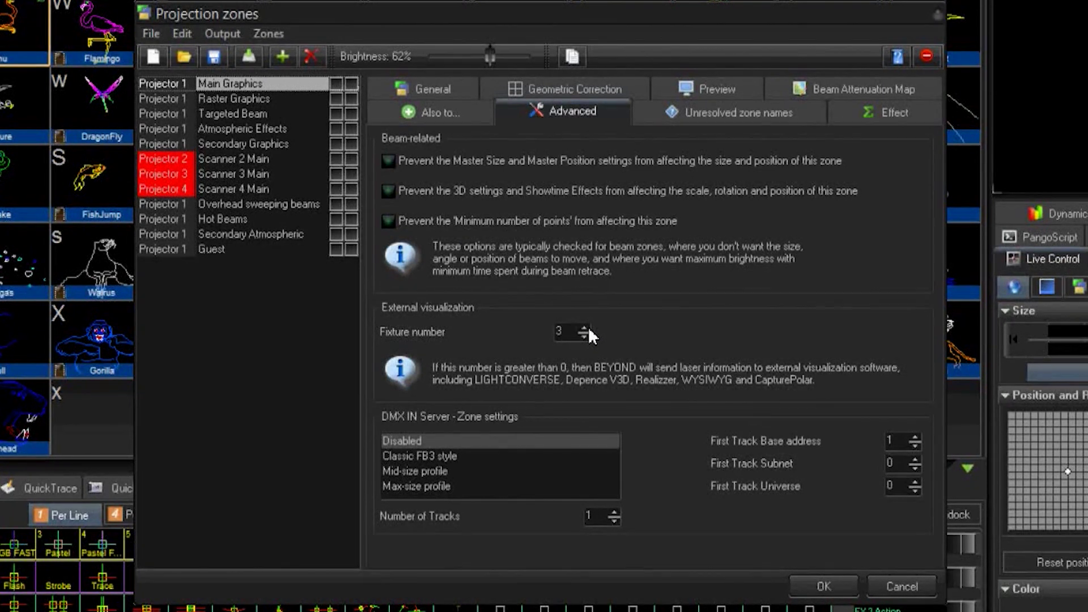
pyautogui.click(587, 328)
pyautogui.click(584, 336)
pyautogui.click(585, 336)
pyautogui.click(585, 337)
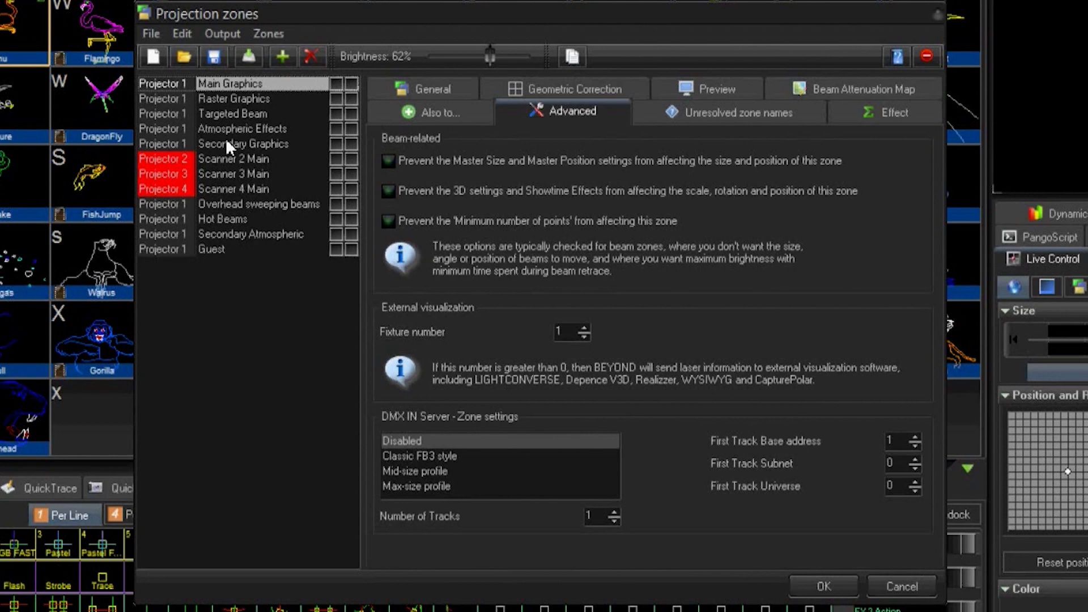
# Step the Main Graphics zone's external visualization fixture number up once more and bring it back down to 1
pyautogui.click(587, 327)
pyautogui.click(587, 327)
pyautogui.click(588, 327)
pyautogui.click(585, 336)
pyautogui.click(585, 336)
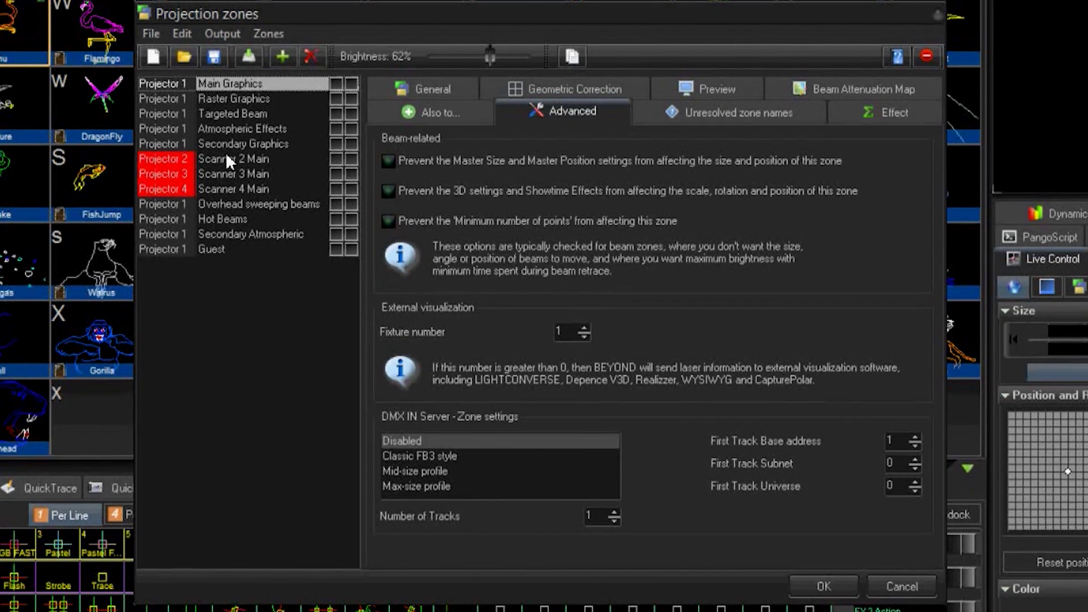
# Raise the external visualization fixture numbers of the Atmospheric Effects and Scanner 2 Main projection zones
pyautogui.click(226, 130)
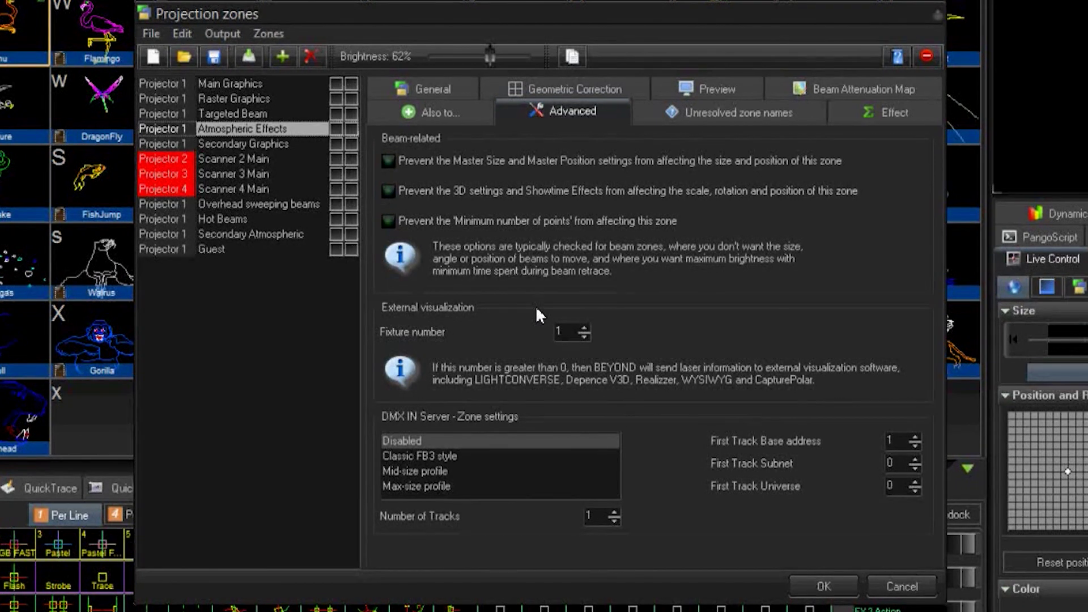
pyautogui.click(583, 328)
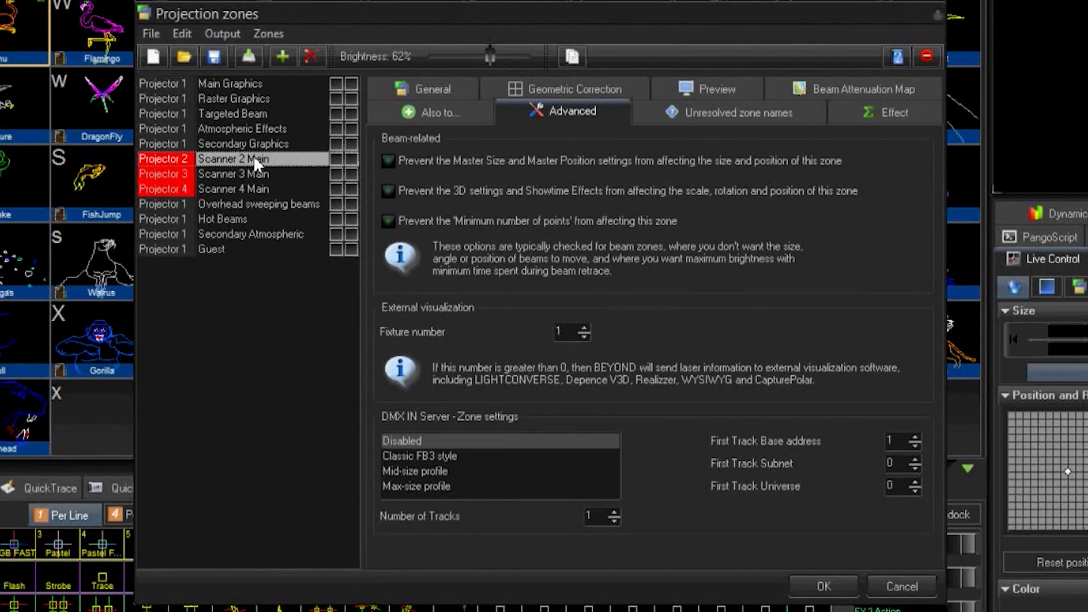
pyautogui.click(583, 327)
pyautogui.click(584, 327)
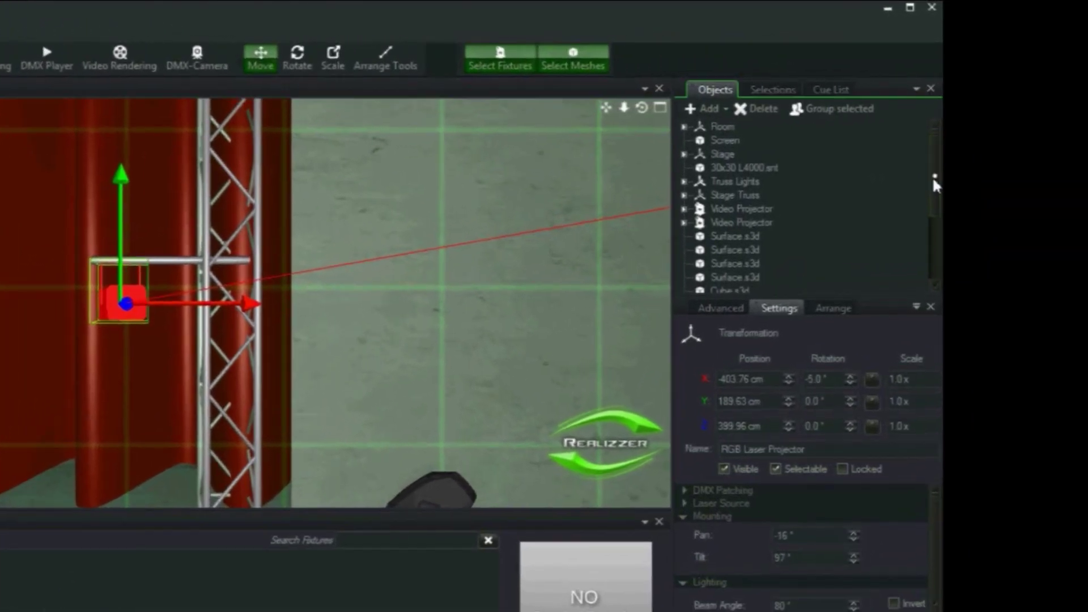
# Switch to Realizzer 3D and duplicate the RGB Laser Projector once with zero offsets on all axes
pyautogui.scroll(-2, 1079, 184)
pyautogui.scroll(-1, 742, 275)
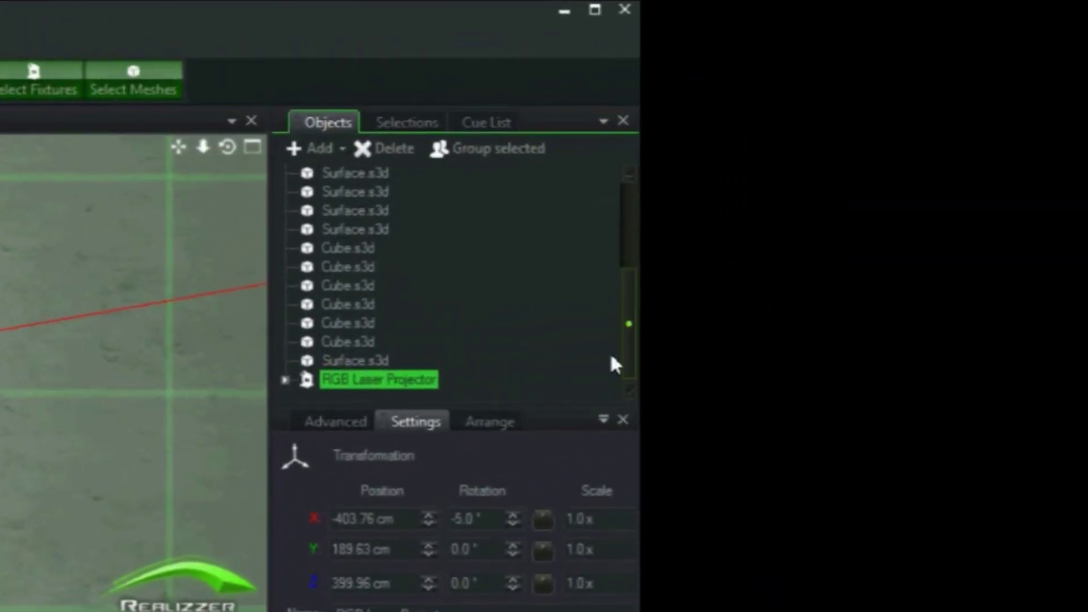
pyautogui.rightClick(360, 382)
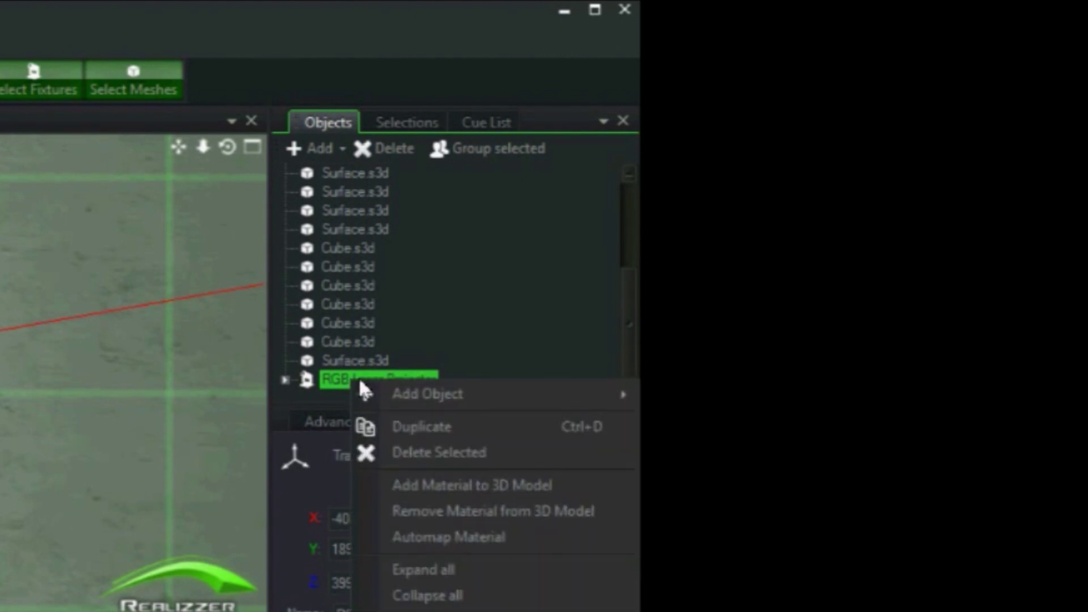
pyautogui.click(413, 425)
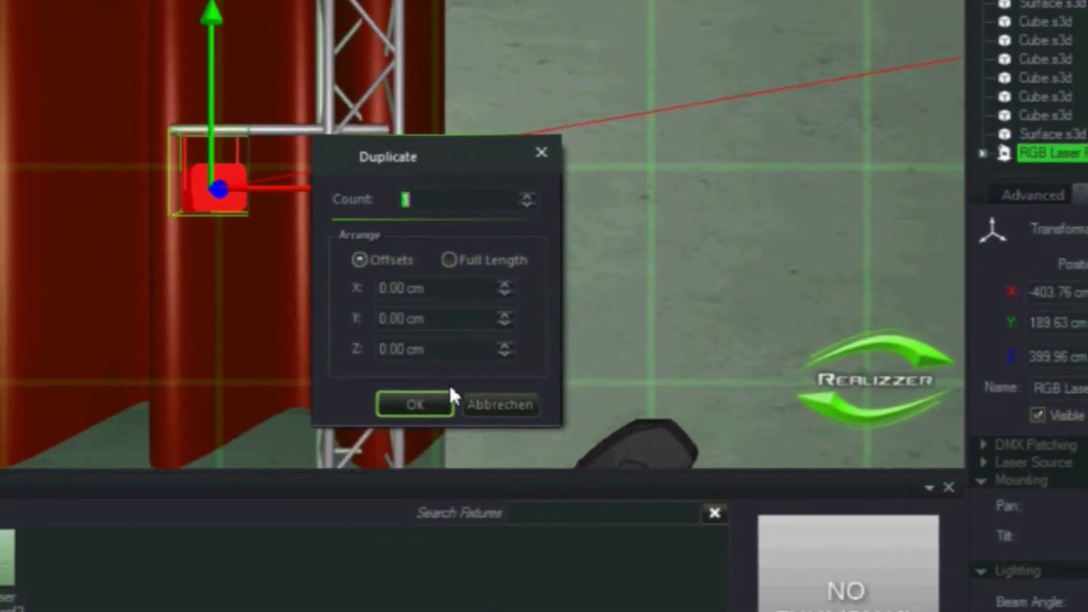
pyautogui.click(447, 402)
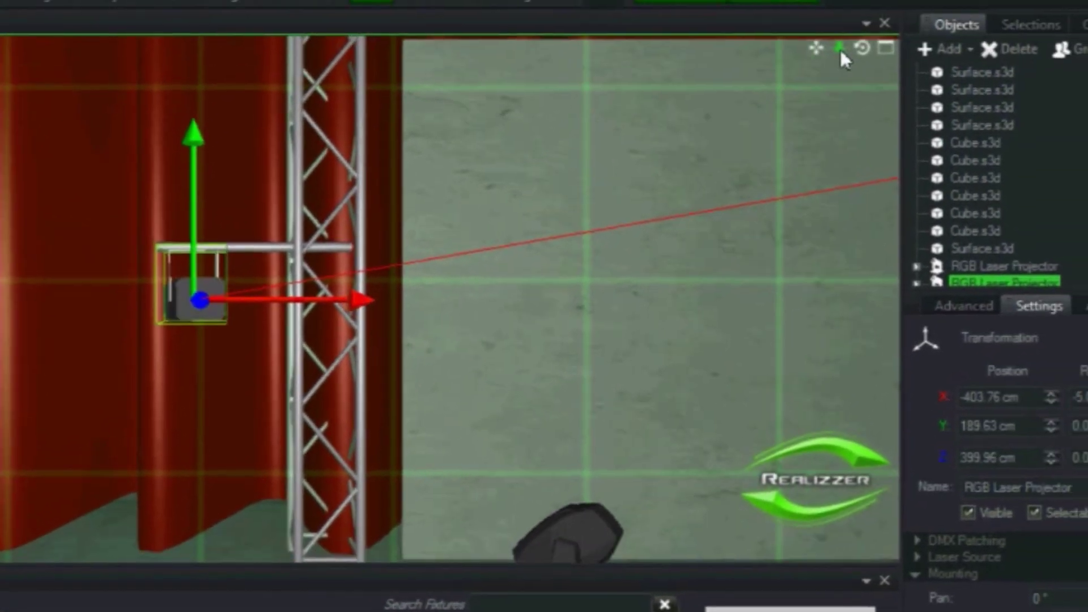
# Move the duplicated laser projector along X to the bar on the opposite truss, at about 401 cm
pyautogui.click(839, 48)
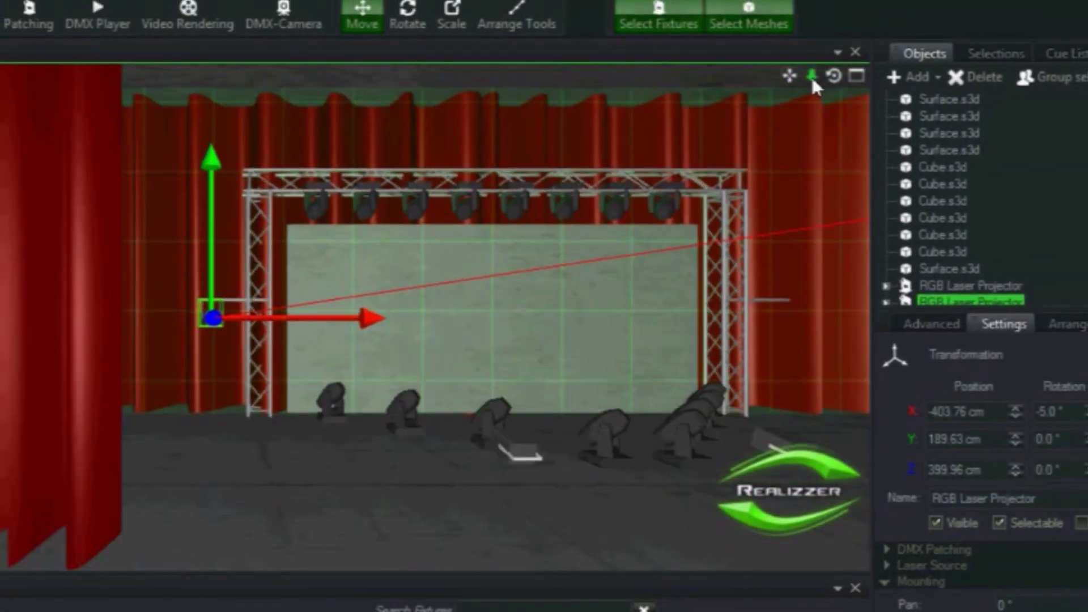
pyautogui.click(788, 75)
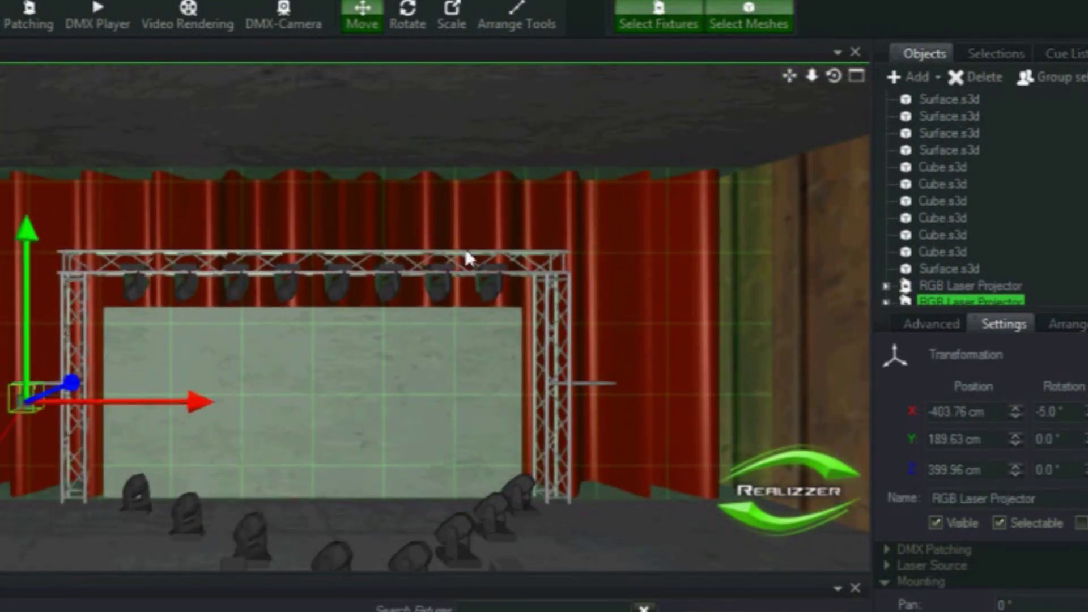
pyautogui.moveTo(252, 409); pyautogui.dragTo(808, 385)
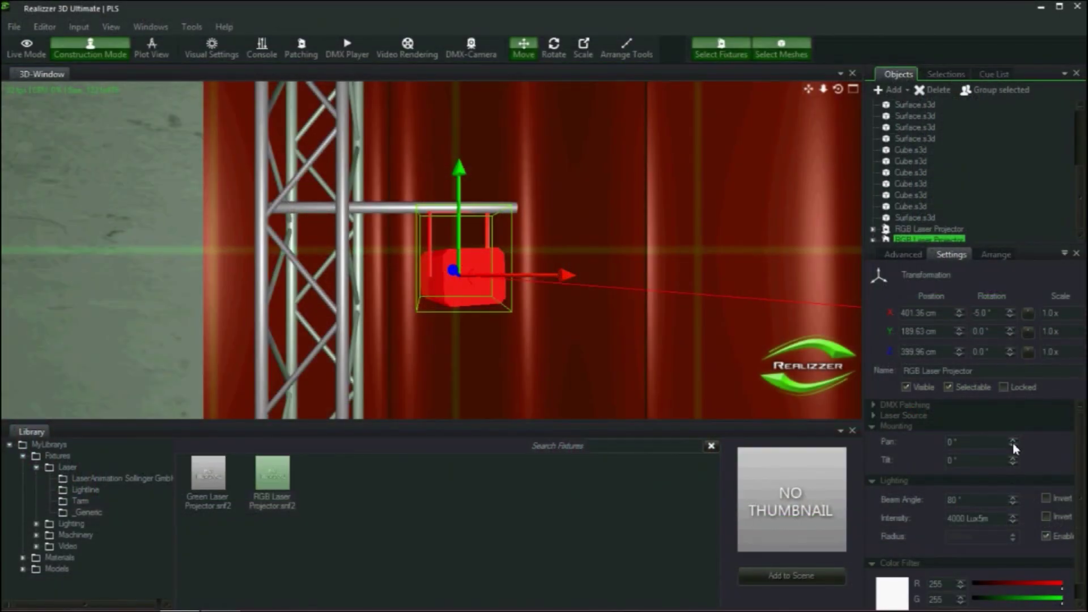
# Adjust the duplicated laser projector's mounting pan angle, bringing it to 2°
pyautogui.click(1012, 445)
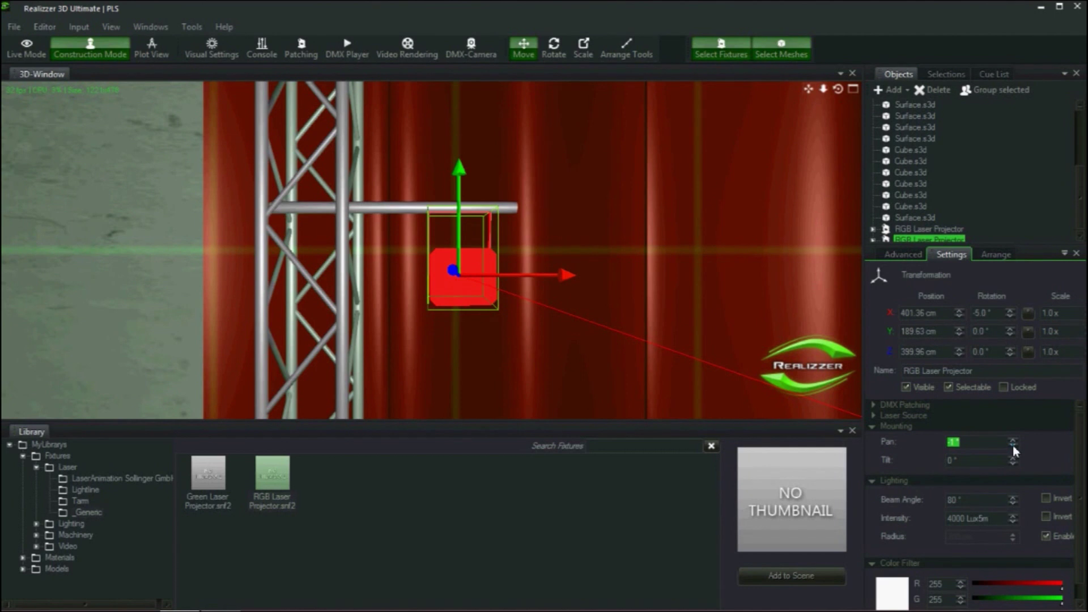
pyautogui.click(1012, 445)
pyautogui.scroll(-9, 1012, 445)
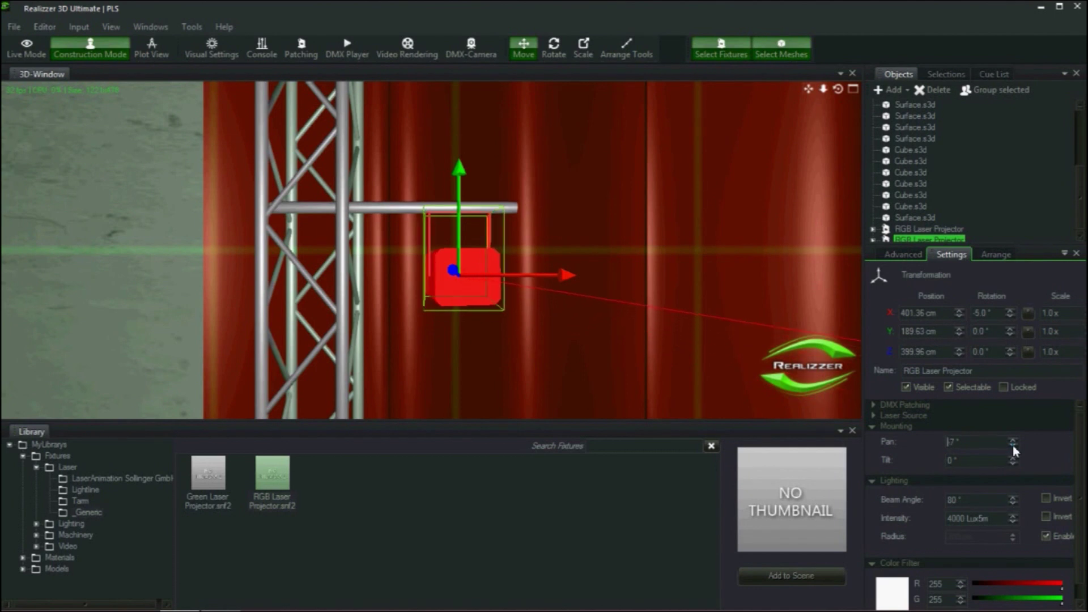
pyautogui.scroll(20, 1012, 444)
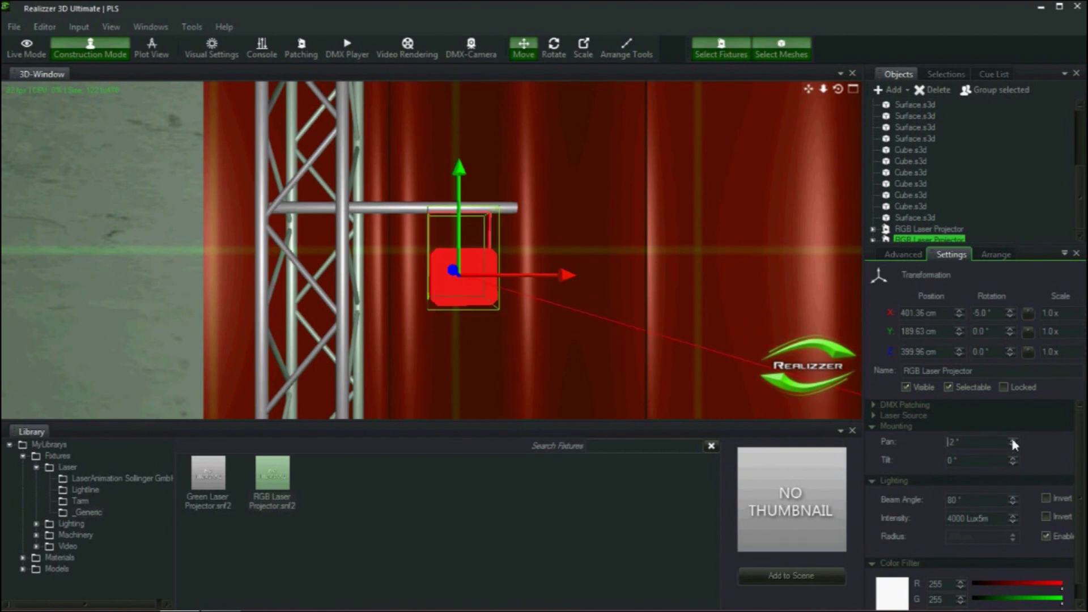